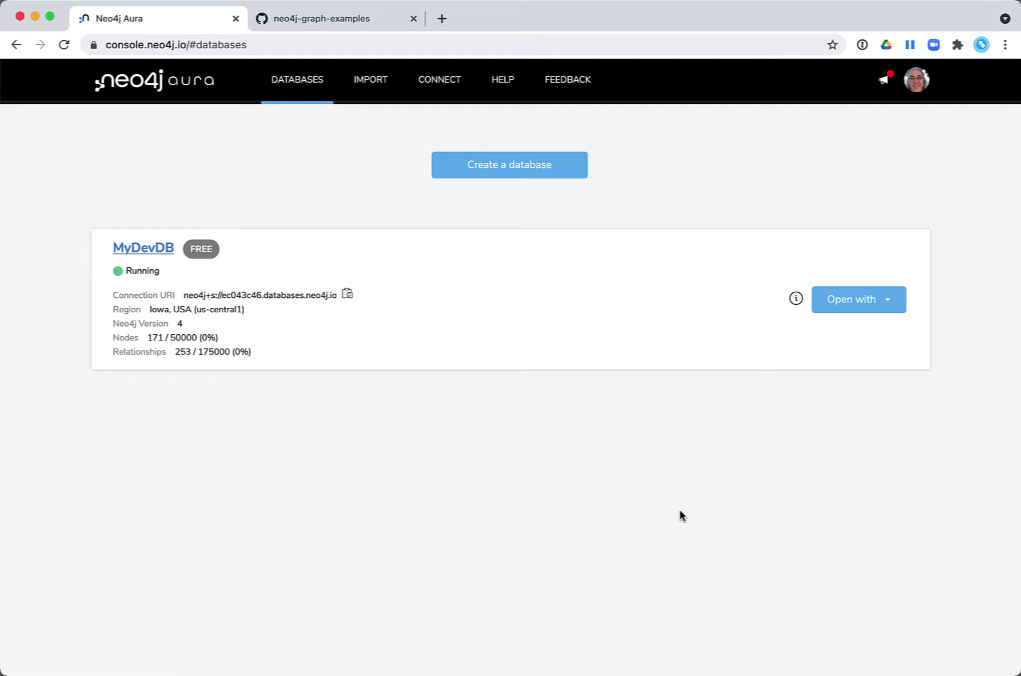
# Step: Switch to the neo4j-graph-examples GitHub organization page listing its repositories
pyautogui.click(348, 22)
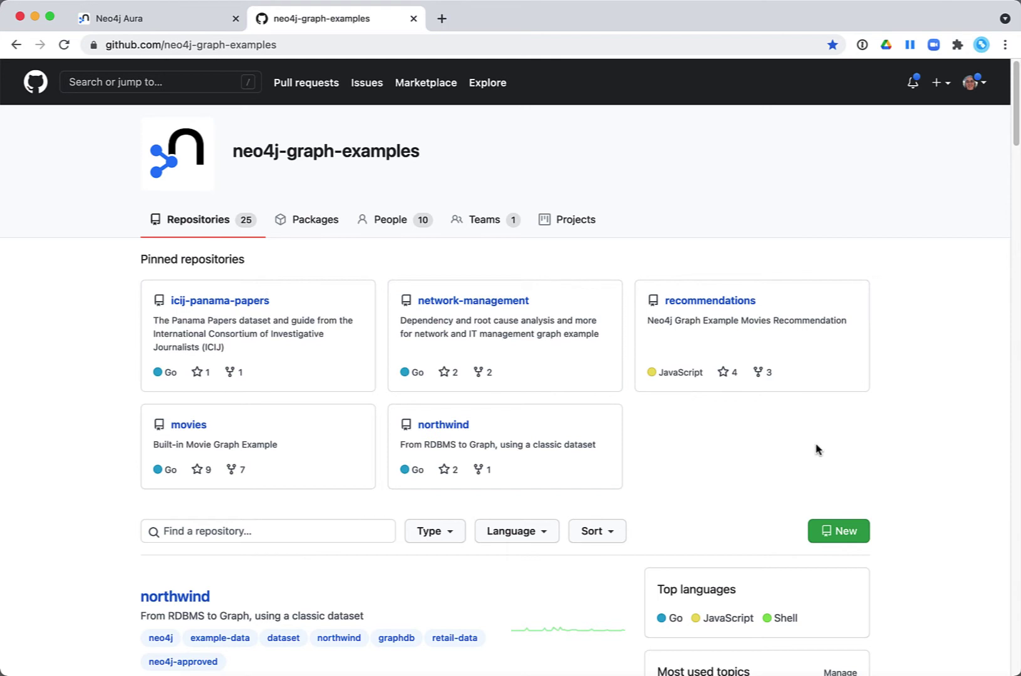
pyautogui.scroll(-2, 815, 450)
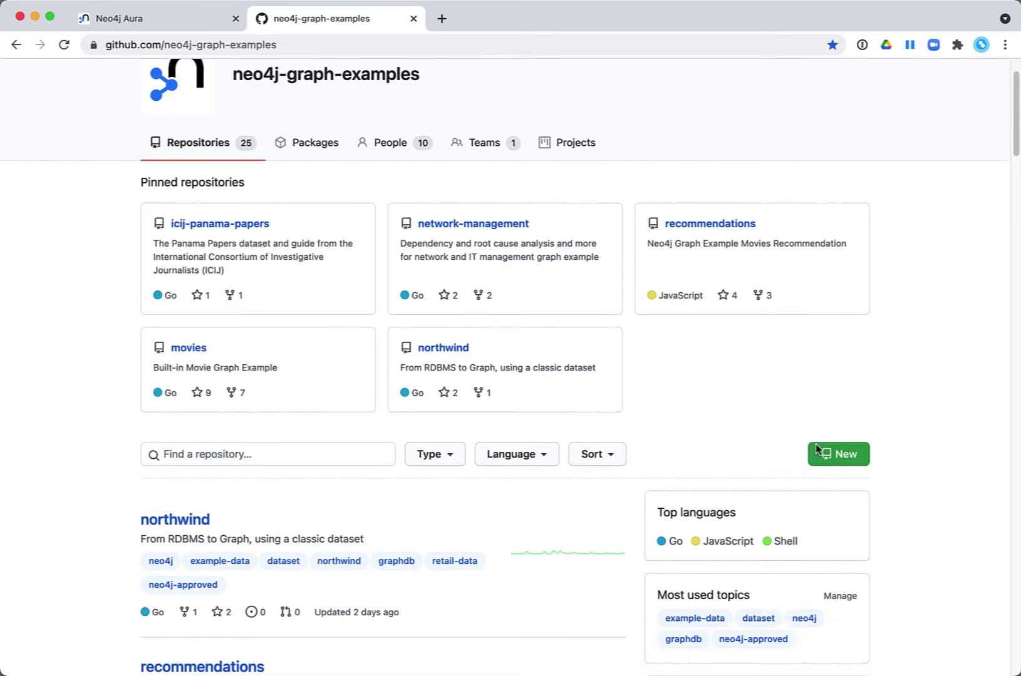
pyautogui.scroll(-3, 816, 449)
pyautogui.scroll(-2, 815, 450)
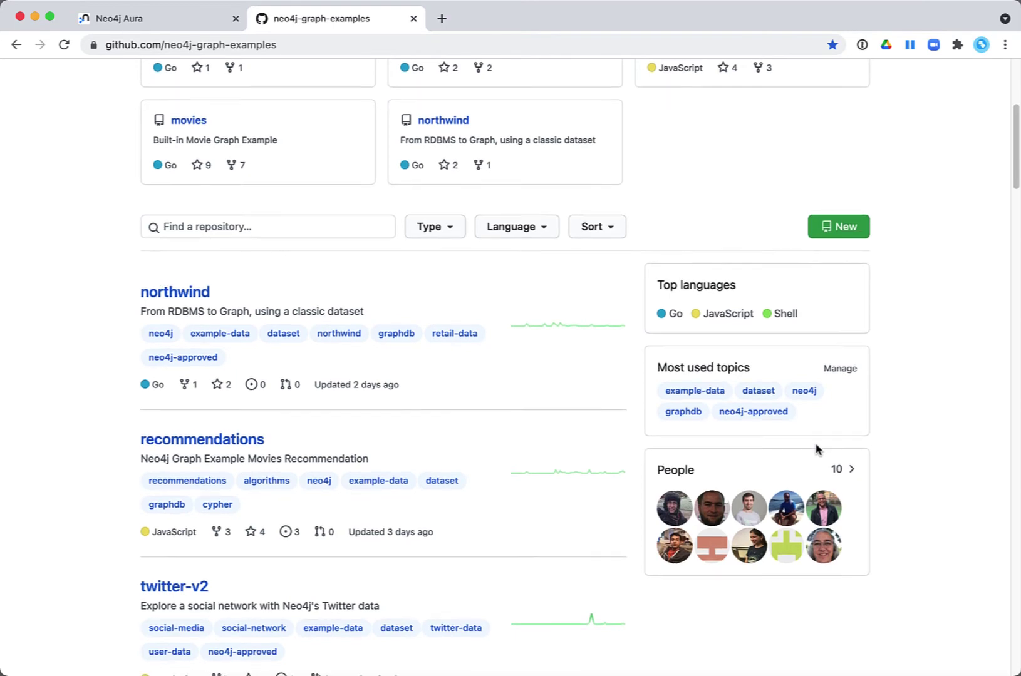
pyautogui.scroll(-1, 816, 450)
pyautogui.scroll(-2, 816, 450)
pyautogui.scroll(-2, 816, 450)
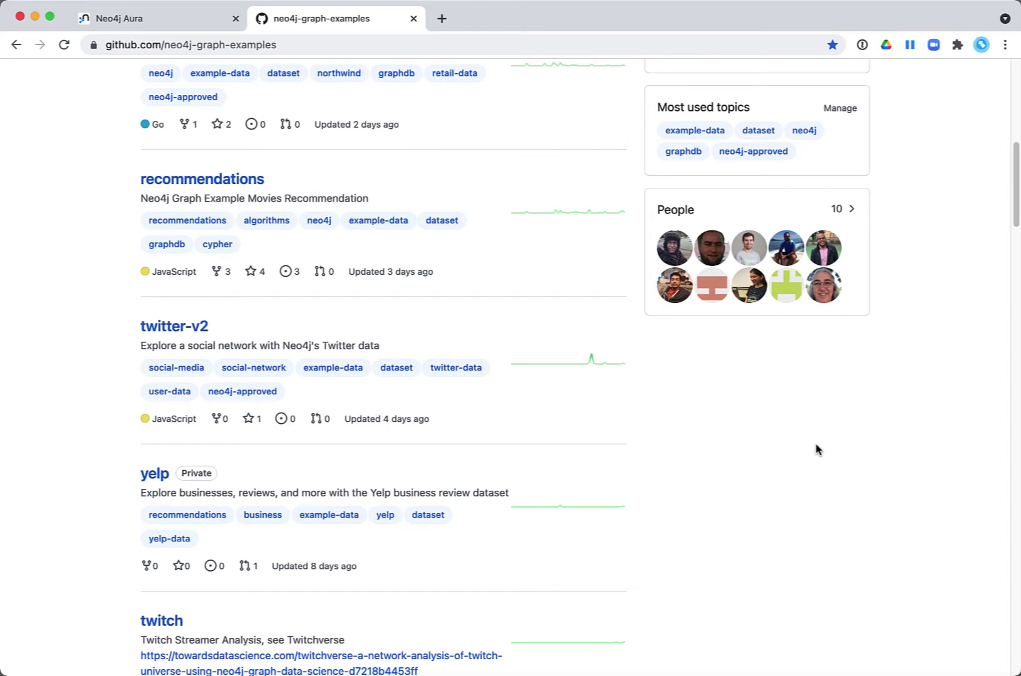
pyautogui.scroll(-2, 816, 449)
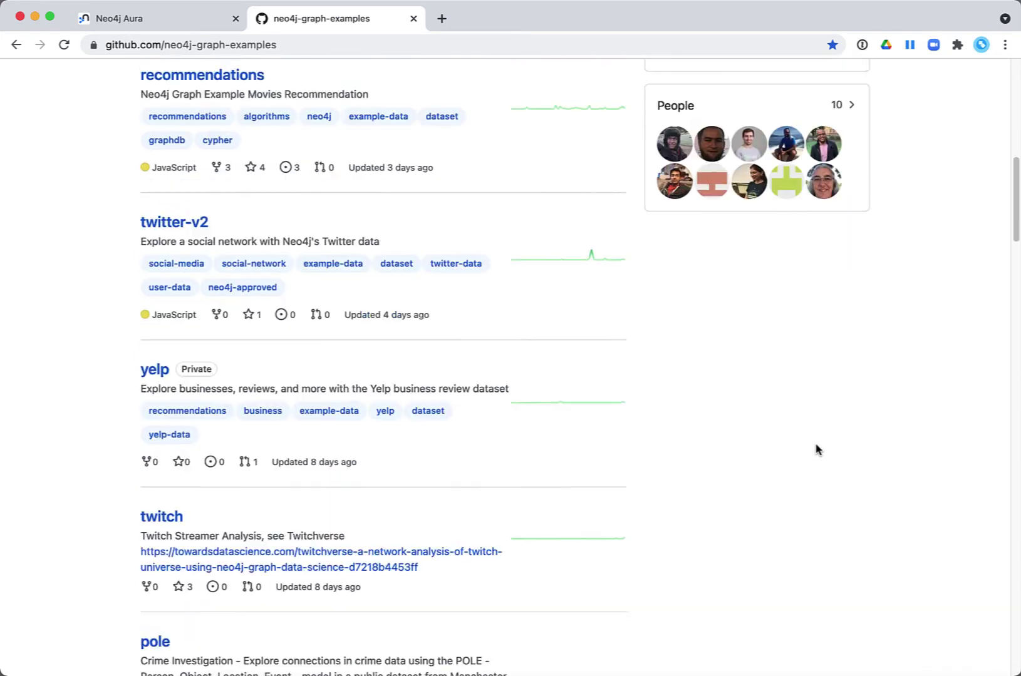
pyautogui.scroll(-3, 816, 450)
pyautogui.scroll(-2, 816, 450)
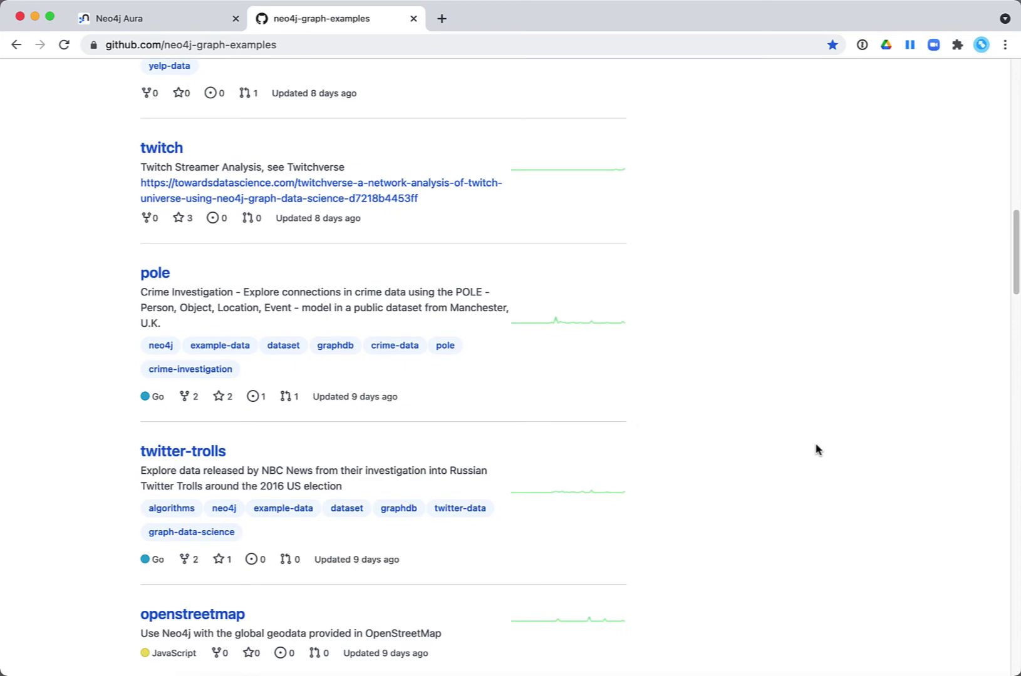
pyautogui.scroll(1, 816, 450)
pyautogui.scroll(1, 816, 450)
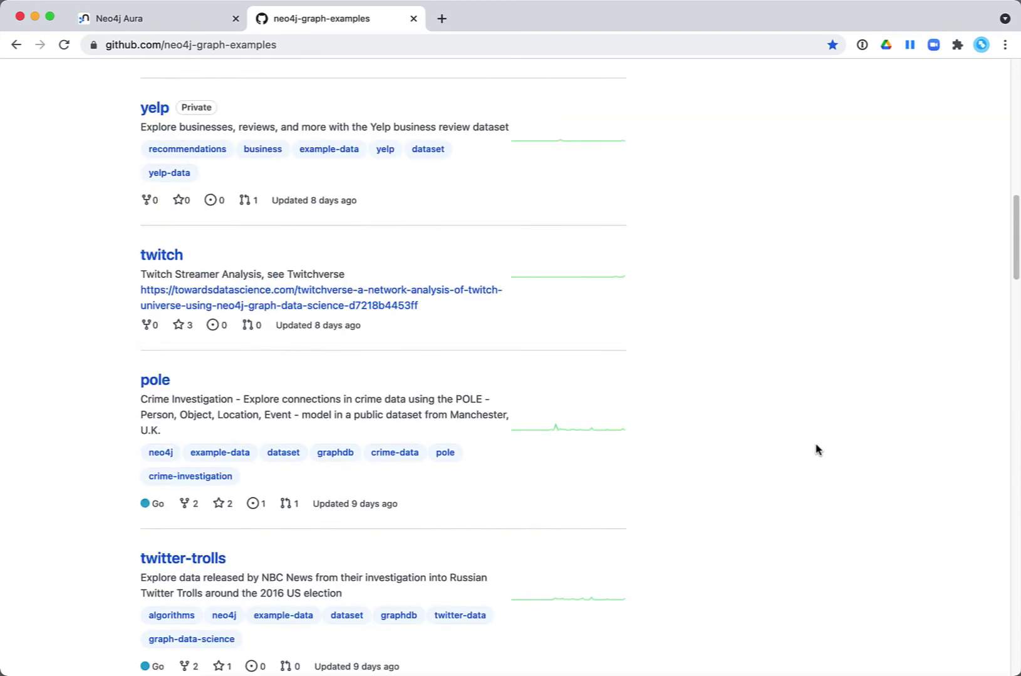
pyautogui.scroll(3, 816, 449)
pyautogui.scroll(1, 817, 450)
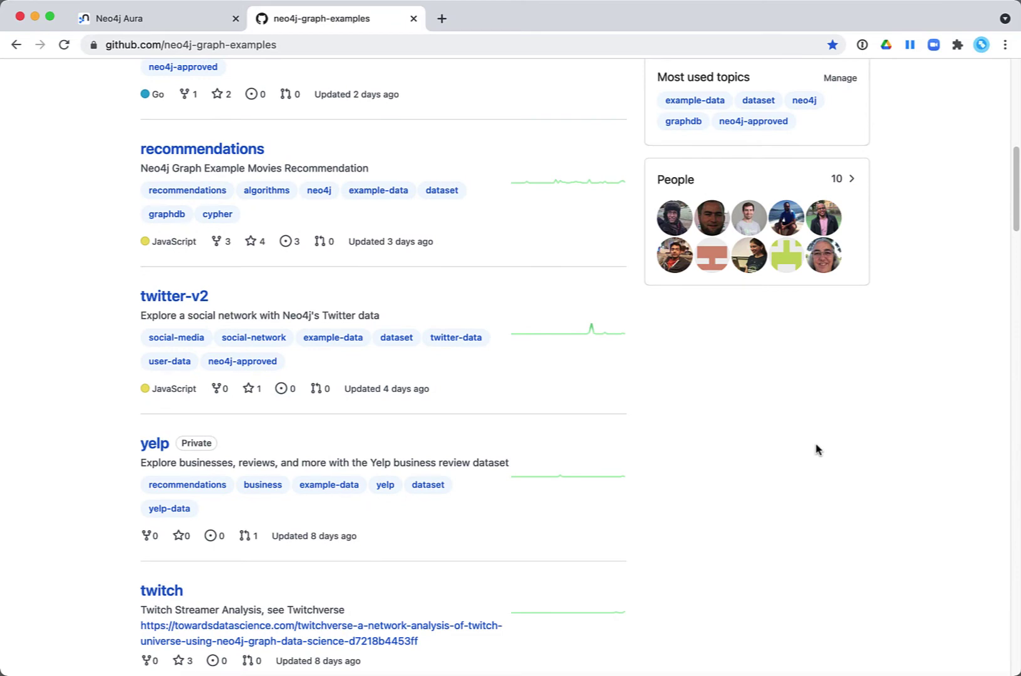
pyautogui.scroll(1, 816, 450)
pyautogui.scroll(3, 816, 451)
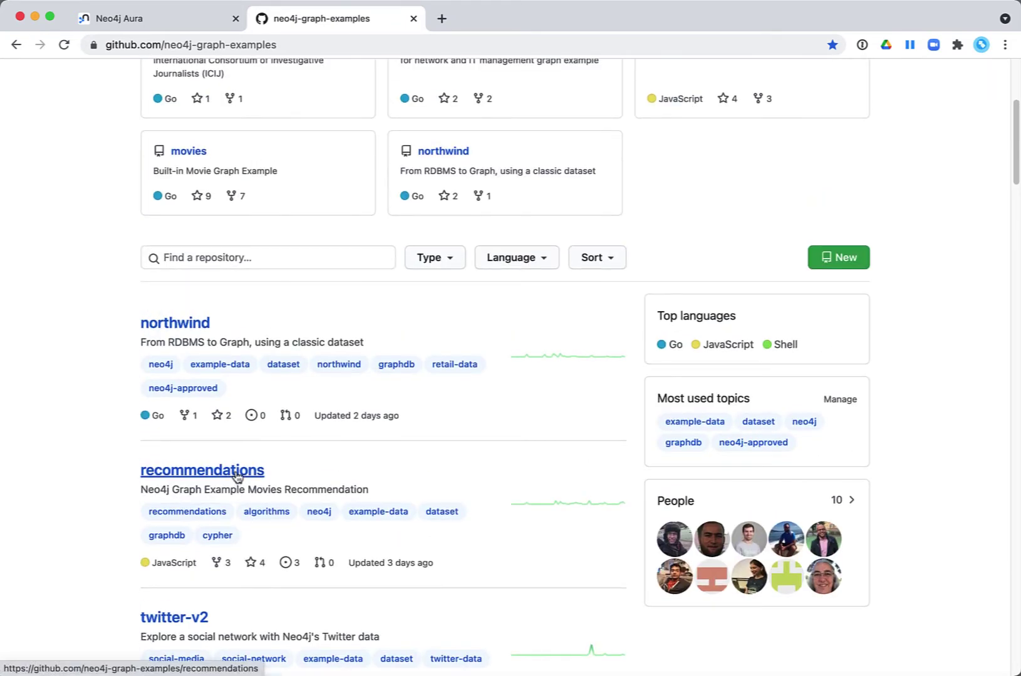
# Step: Download recommendations-40.dump from the recommendations repository's data folder
pyautogui.click(238, 477)
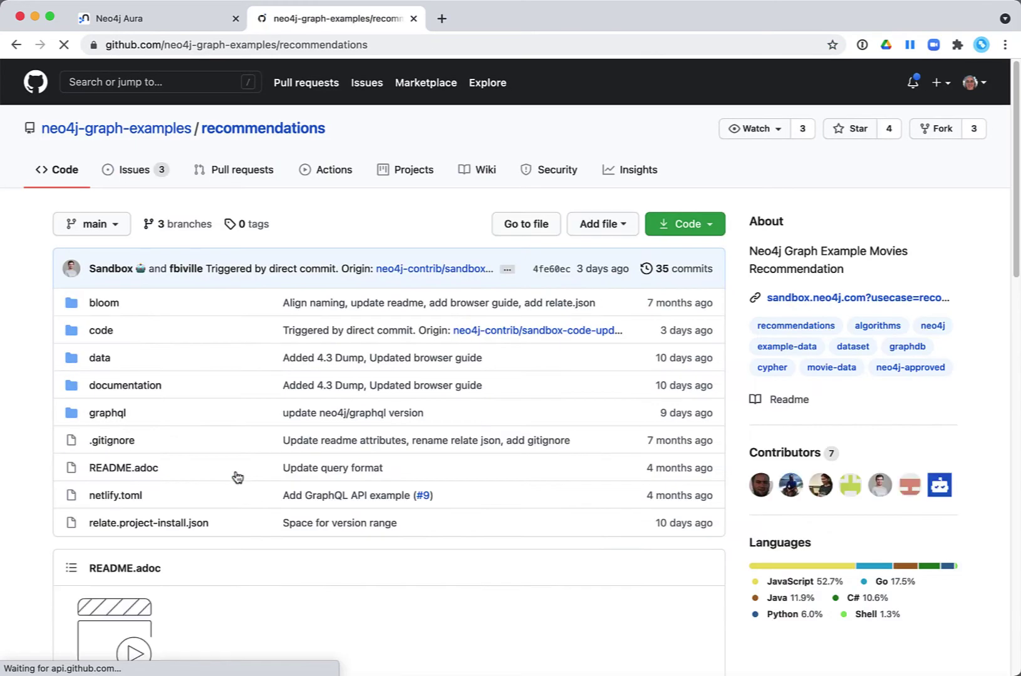
pyautogui.click(104, 361)
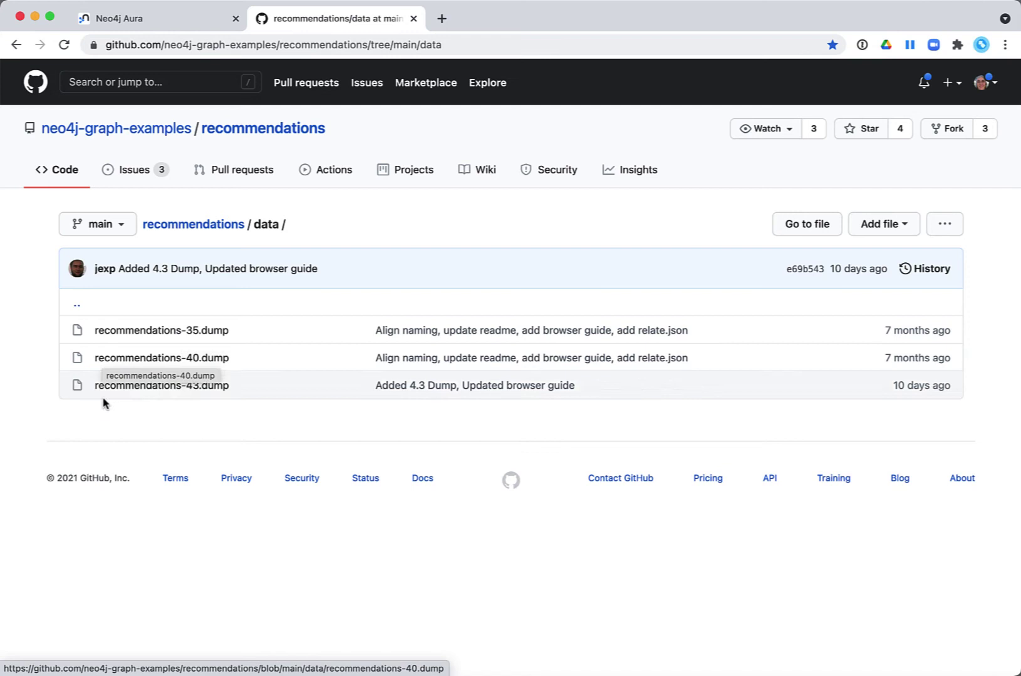
pyautogui.click(168, 360)
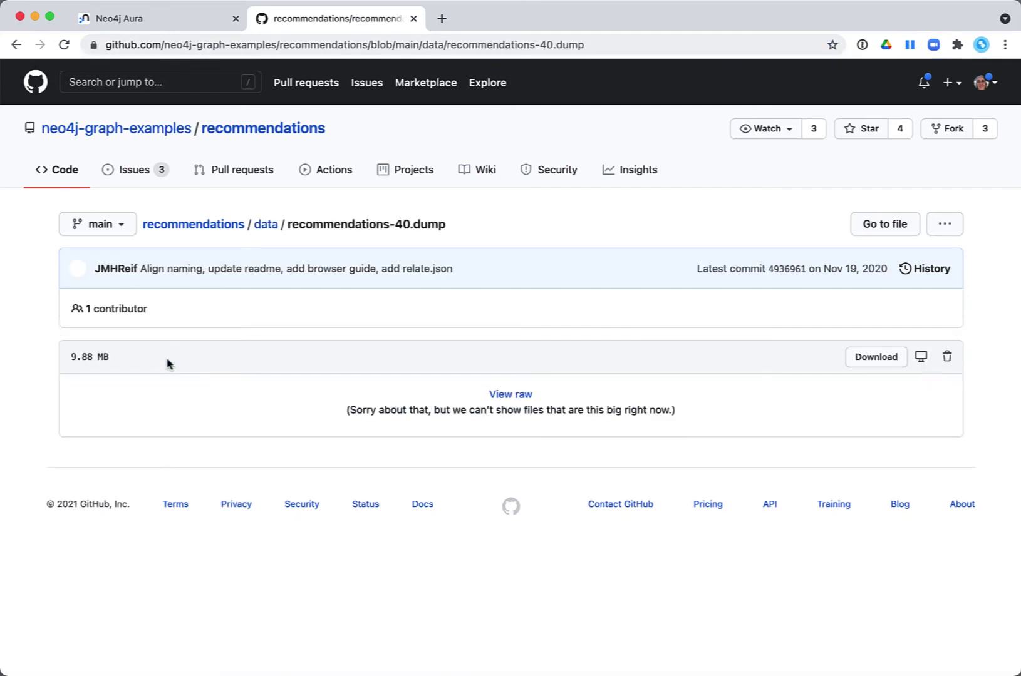
pyautogui.click(883, 359)
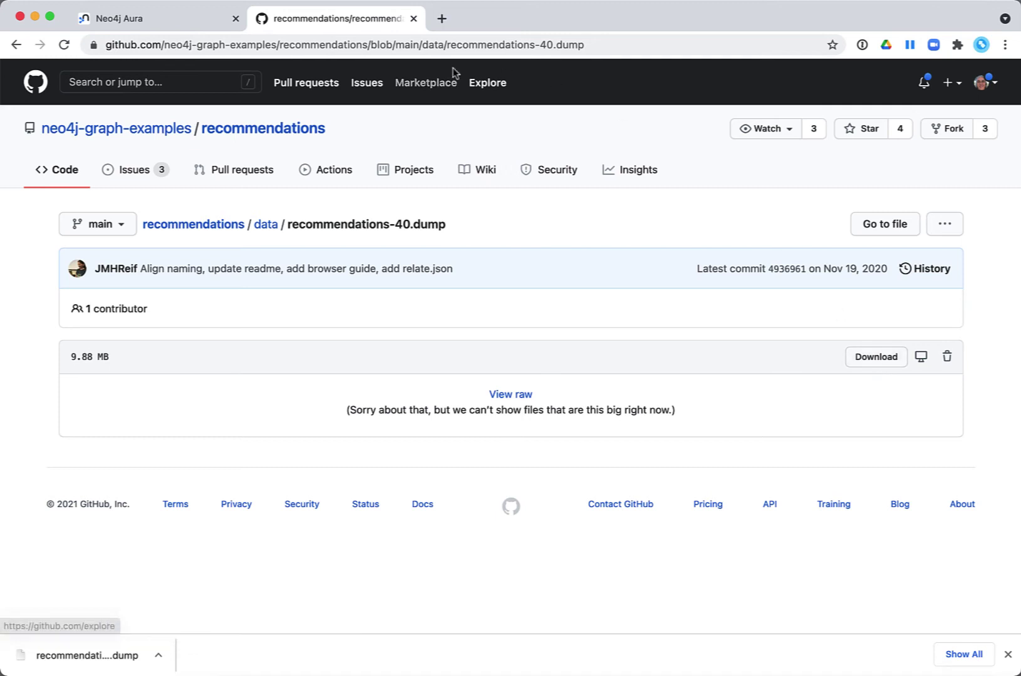
# Step: Drag recommendations-40.dump from Finder onto MyDevDB's Import Database drop zone in Aura
pyautogui.click(180, 29)
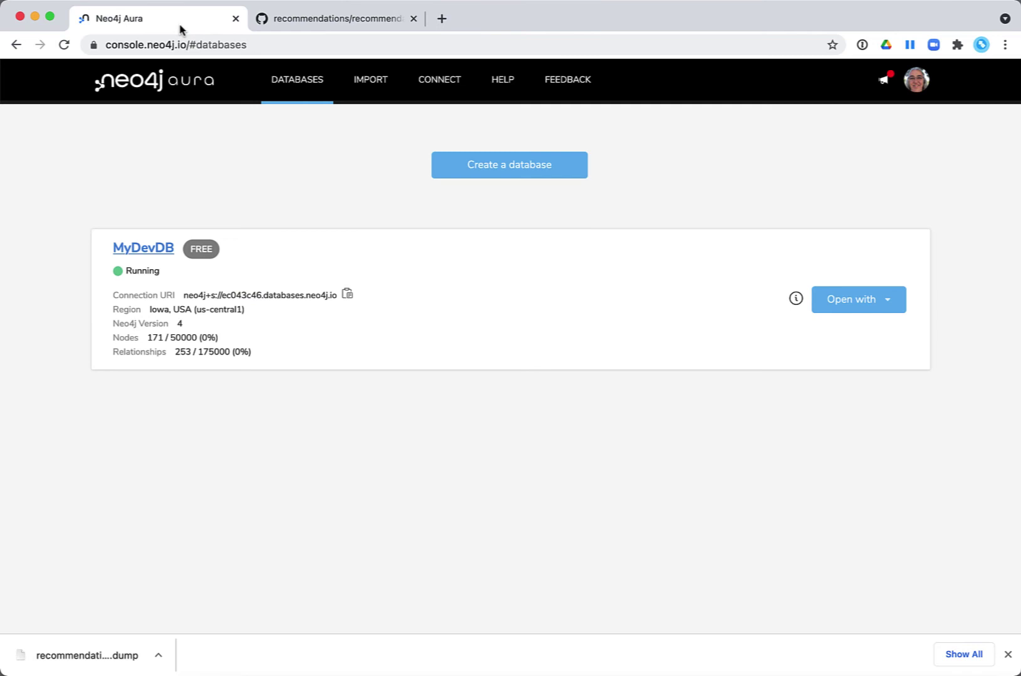
pyautogui.click(152, 251)
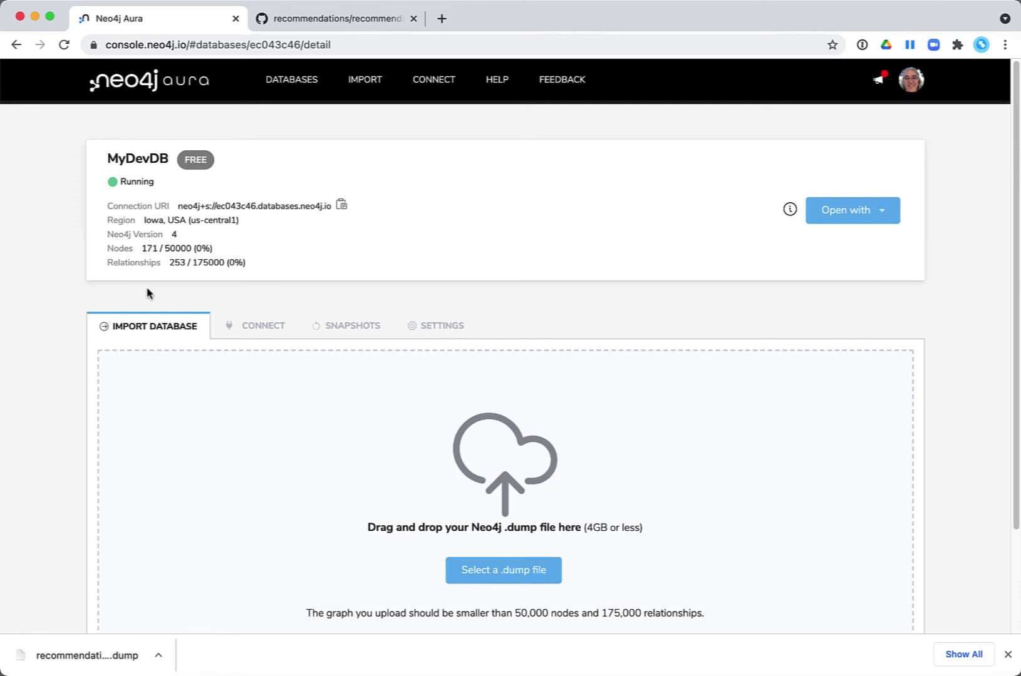
pyautogui.click(202, 675)
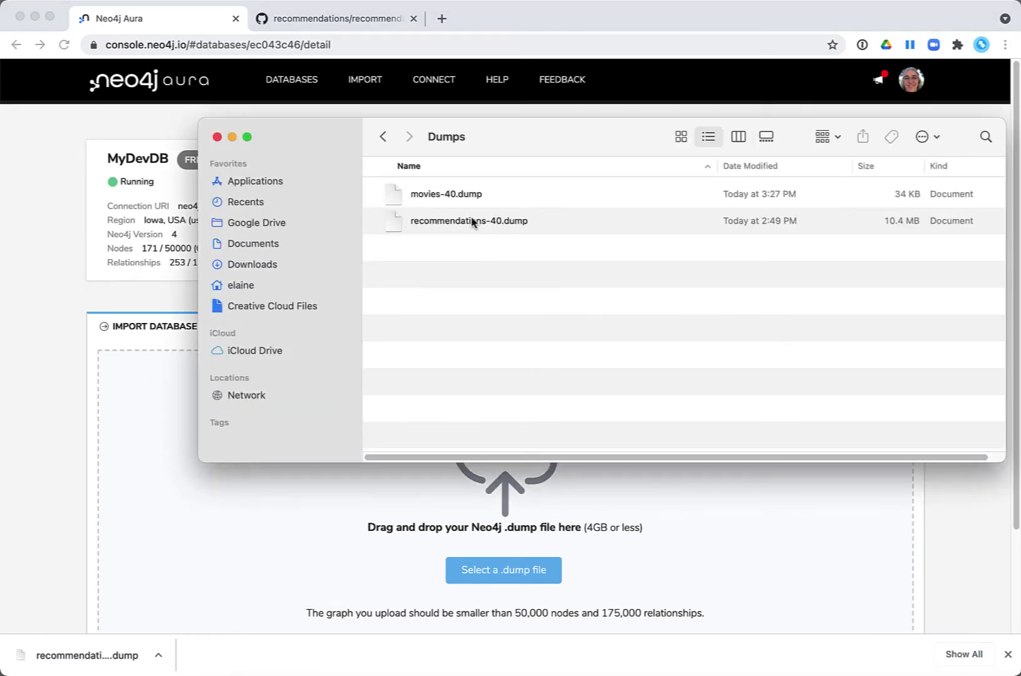
pyautogui.moveTo(473, 231); pyautogui.dragTo(427, 557)
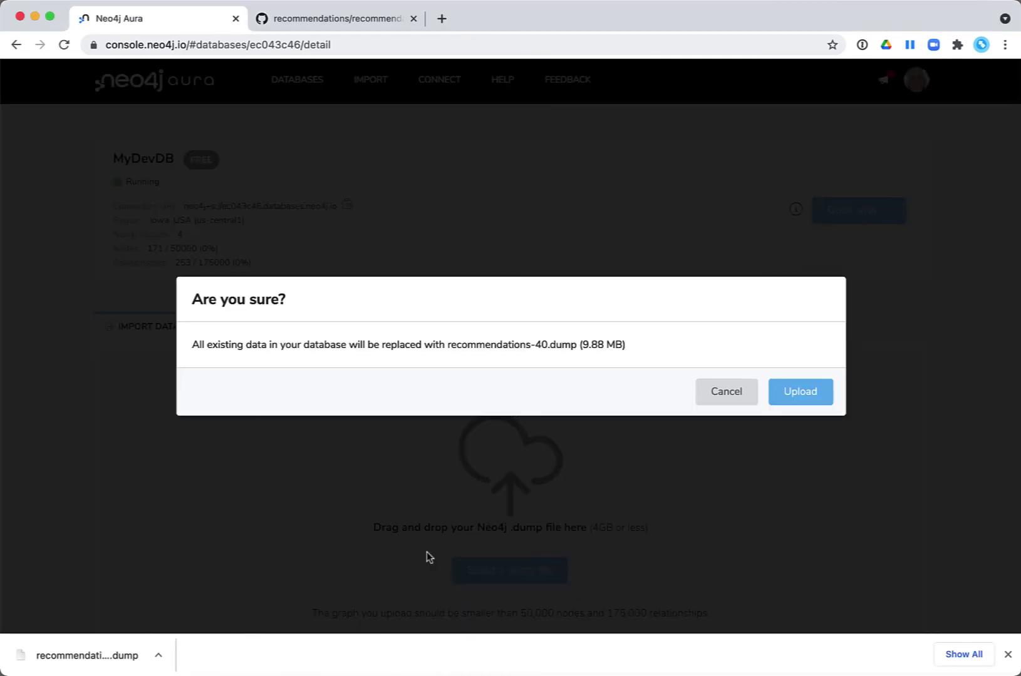
# Step: Confirm the upload replacing MyDevDB's data, then bring up the Open with choices
pyautogui.click(796, 399)
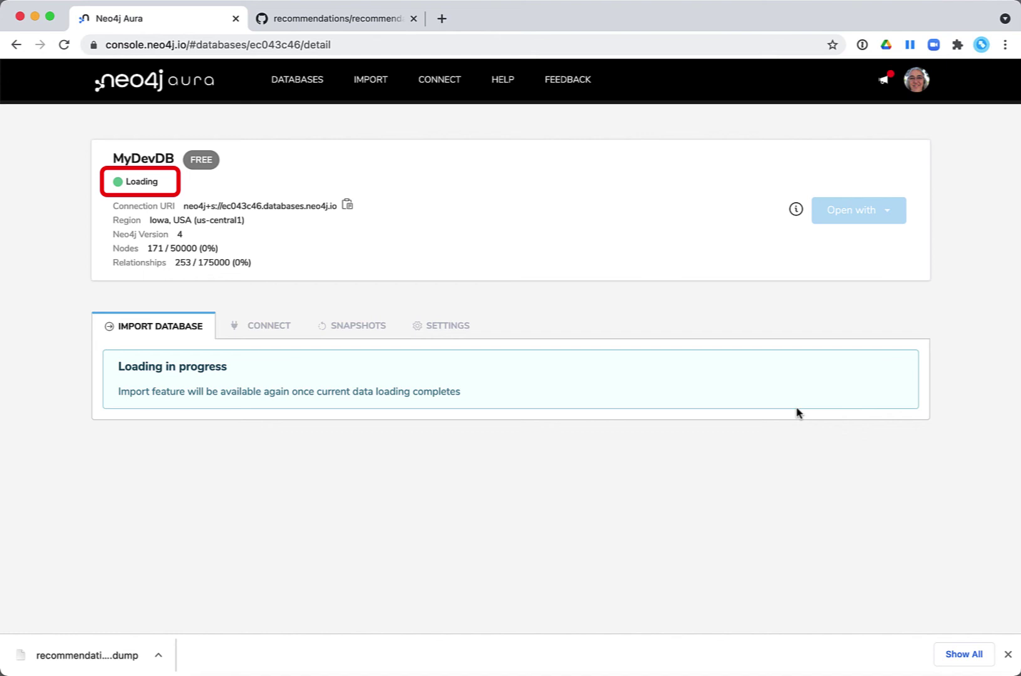
pyautogui.click(1007, 653)
pyautogui.click(857, 215)
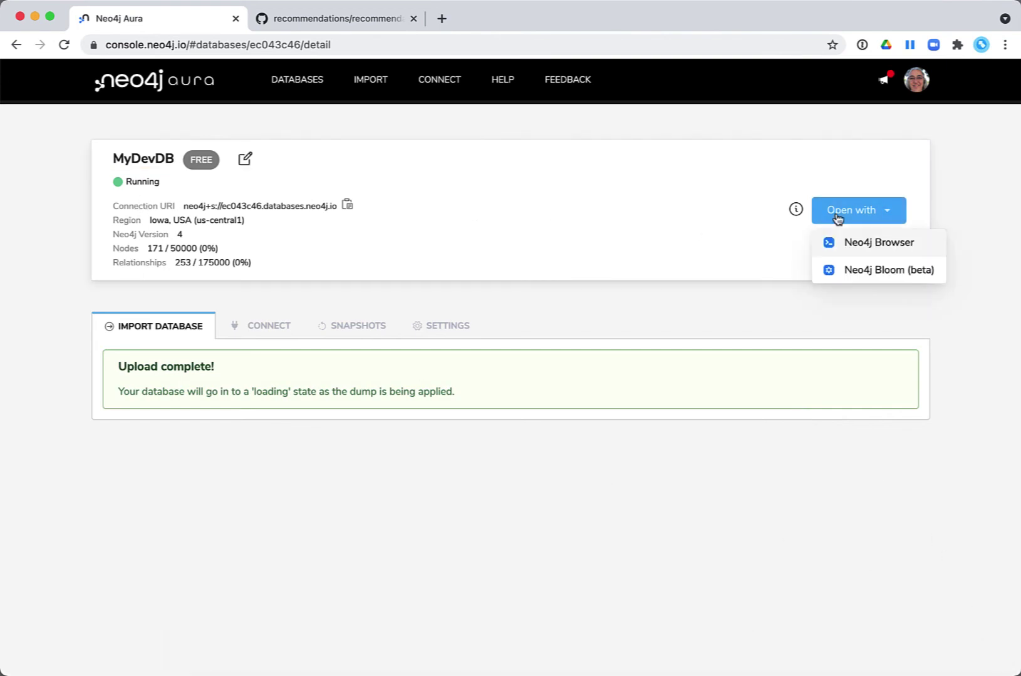
# Step: Connect to MyDevDB in Neo4j Browser as neo4j with the pasted password and show Database Information
pyautogui.click(860, 248)
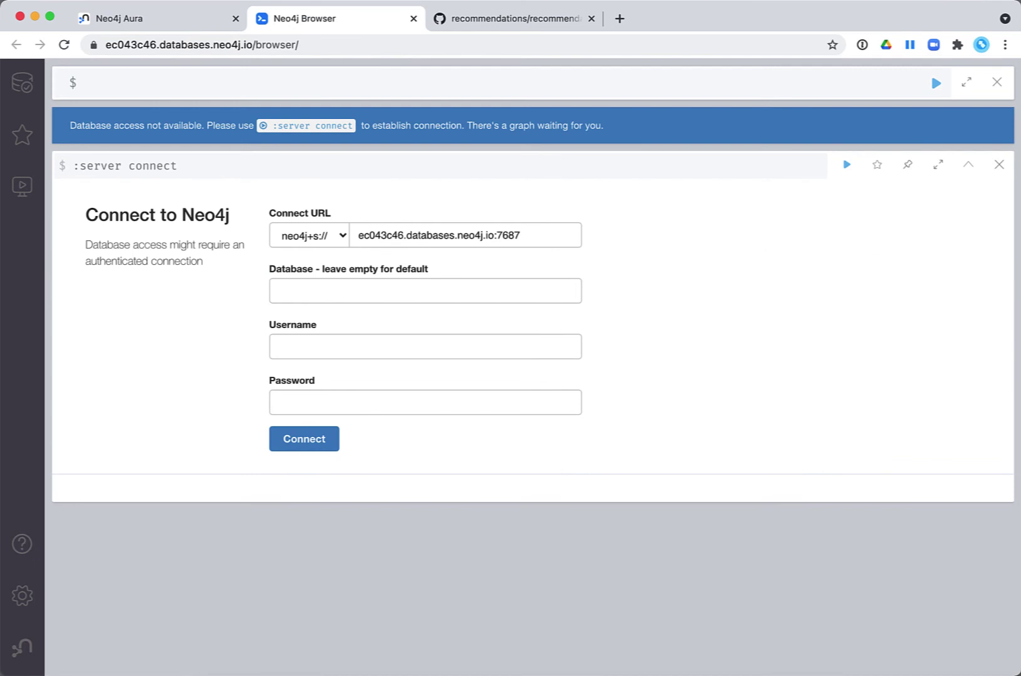
pyautogui.click(395, 346)
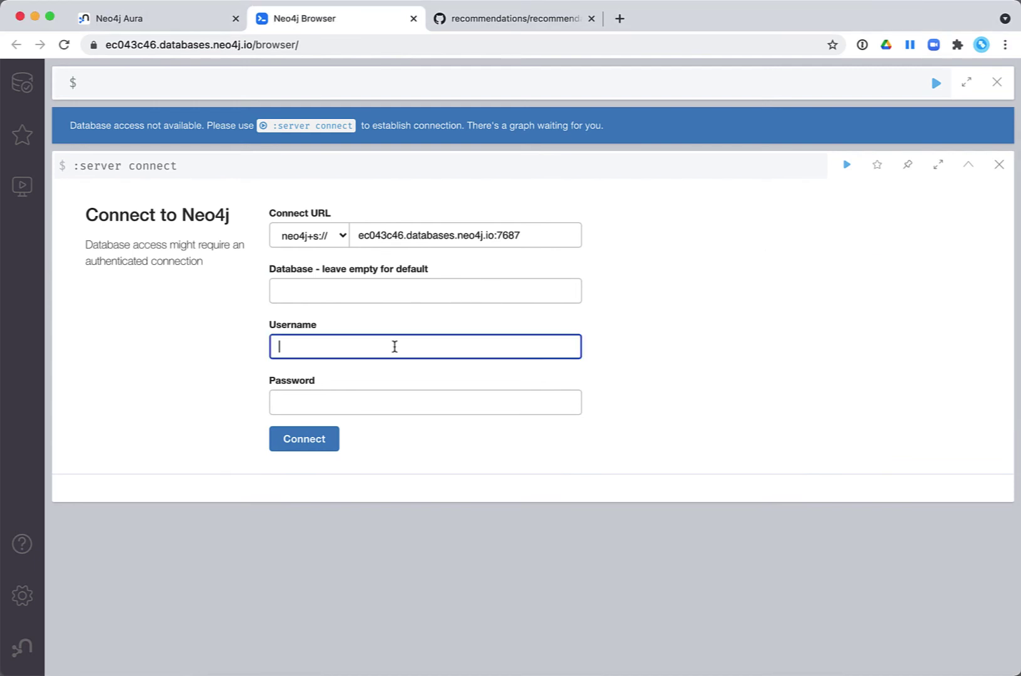
pyautogui.write('neo4j')
pyautogui.click(399, 402)
pyautogui.press('super+v')
pyautogui.click(312, 440)
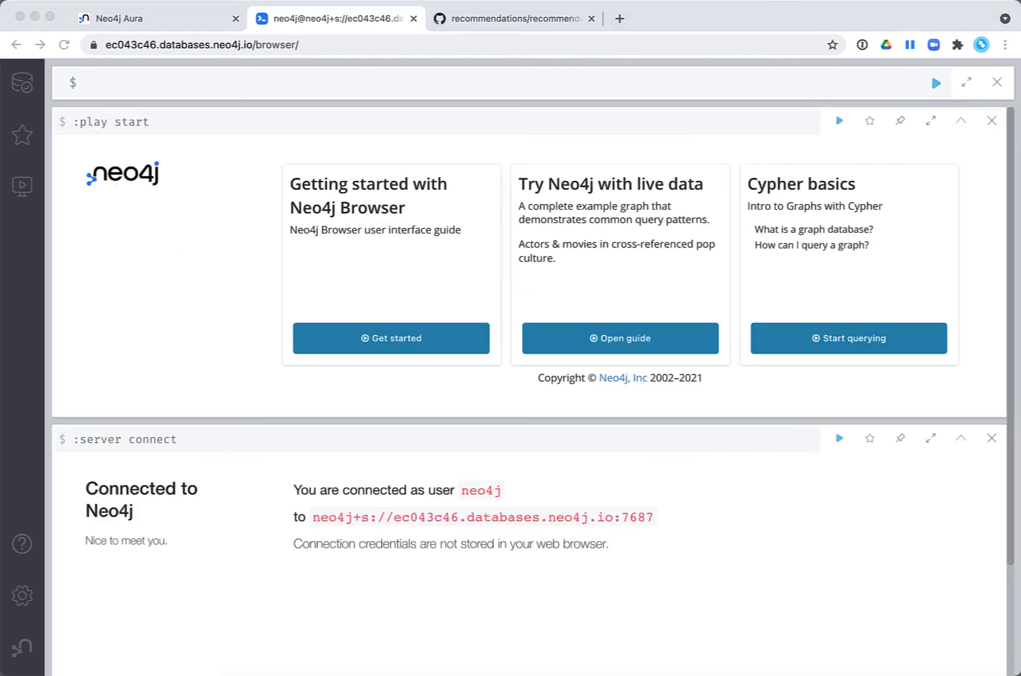
pyautogui.click(22, 82)
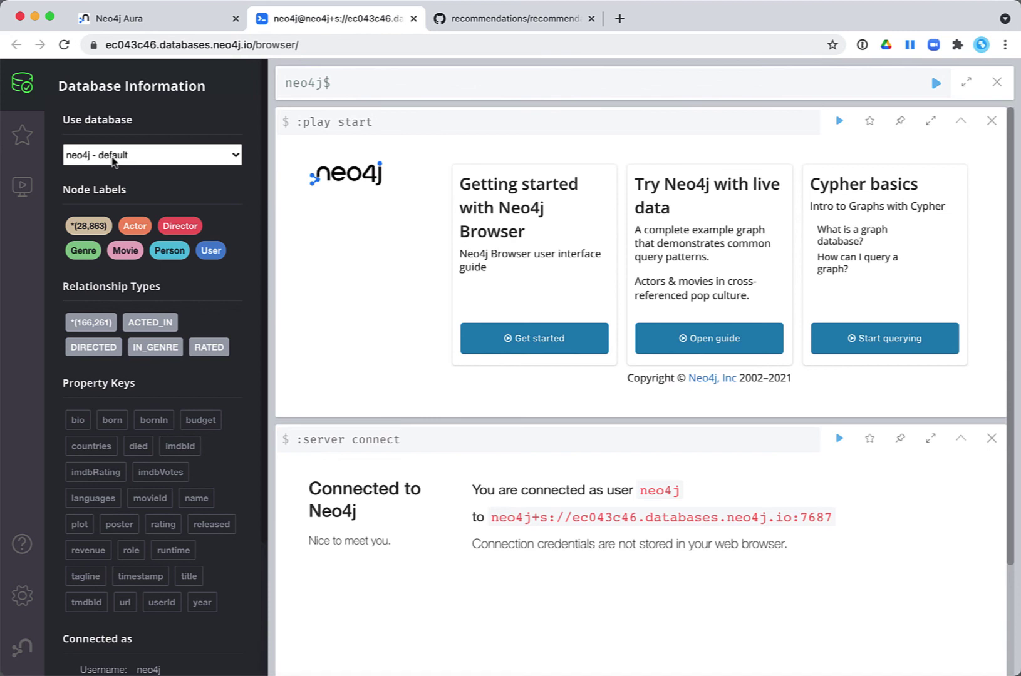
# Step: Run :play recommendations, execute slide 3's Matrix review-count query, then return to the Aura console
pyautogui.click(23, 82)
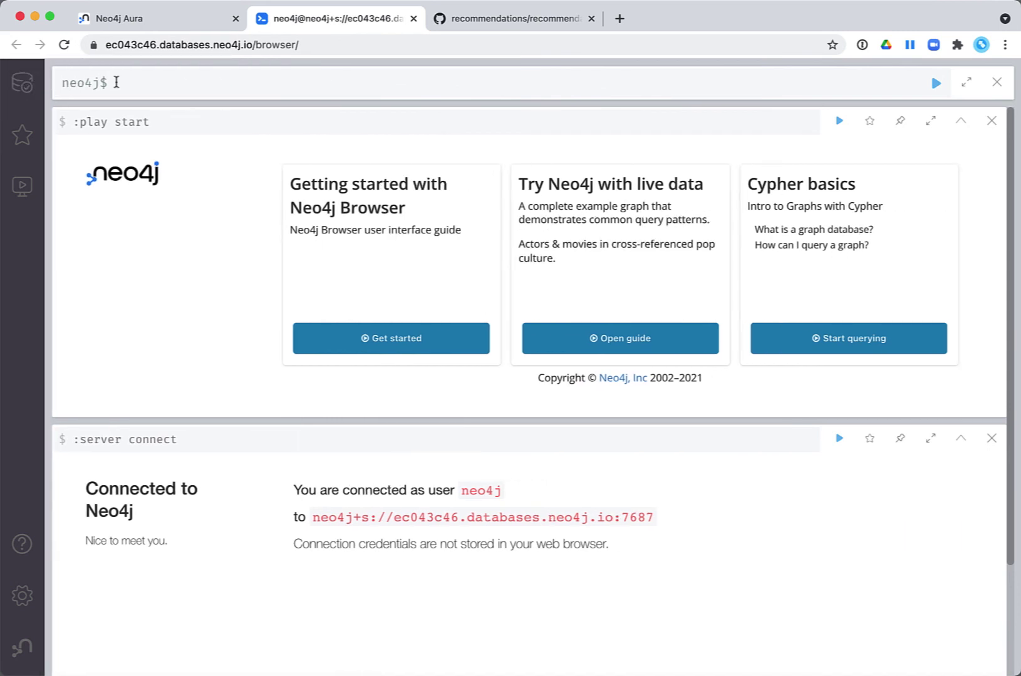
pyautogui.write(':play https://guides.neo4j.com/sandbox/recommendations/index.html')
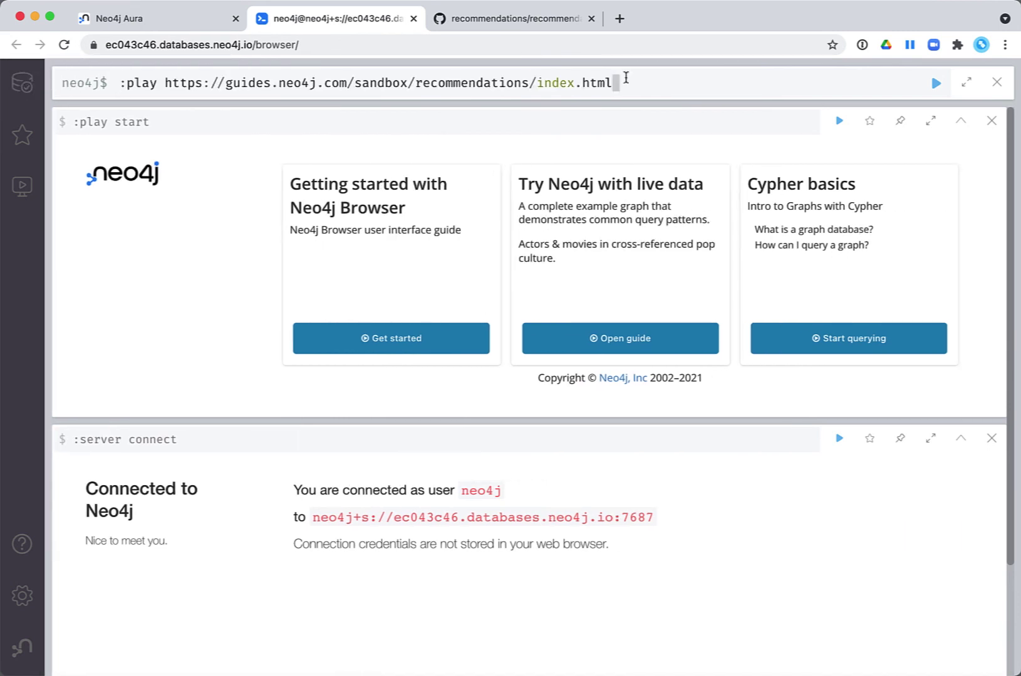
pyautogui.click(936, 84)
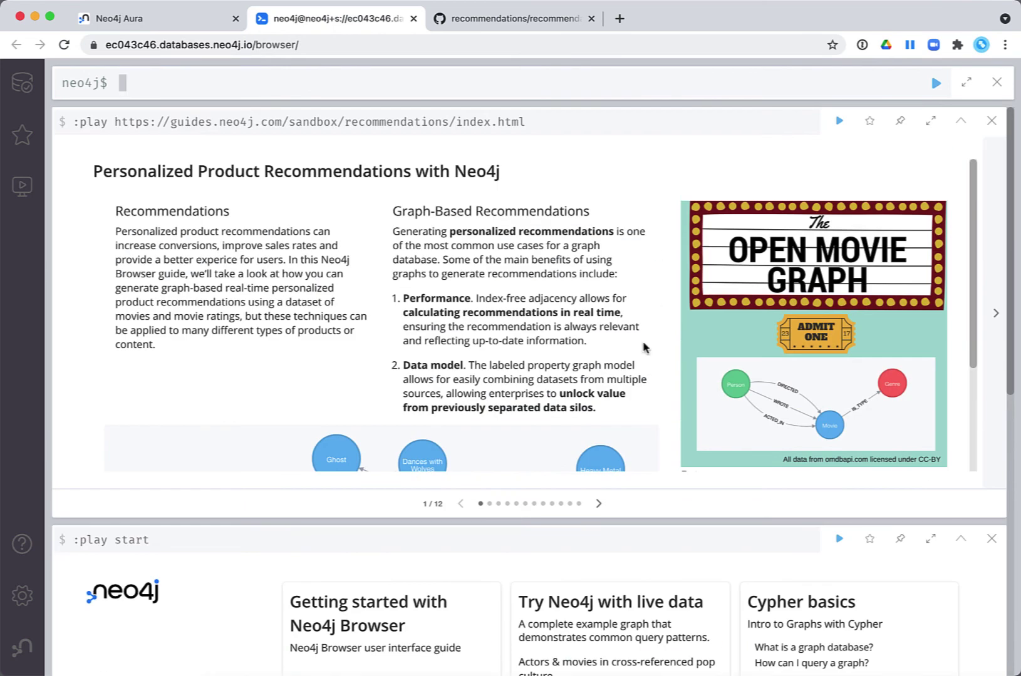
pyautogui.click(600, 506)
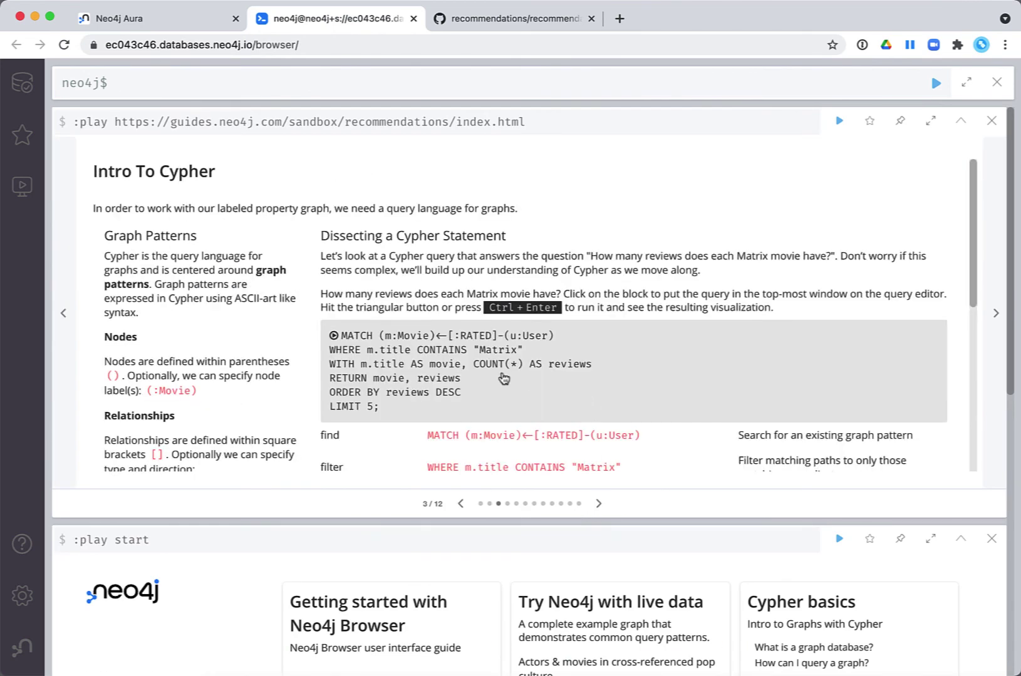
pyautogui.click(338, 338)
pyautogui.click(935, 83)
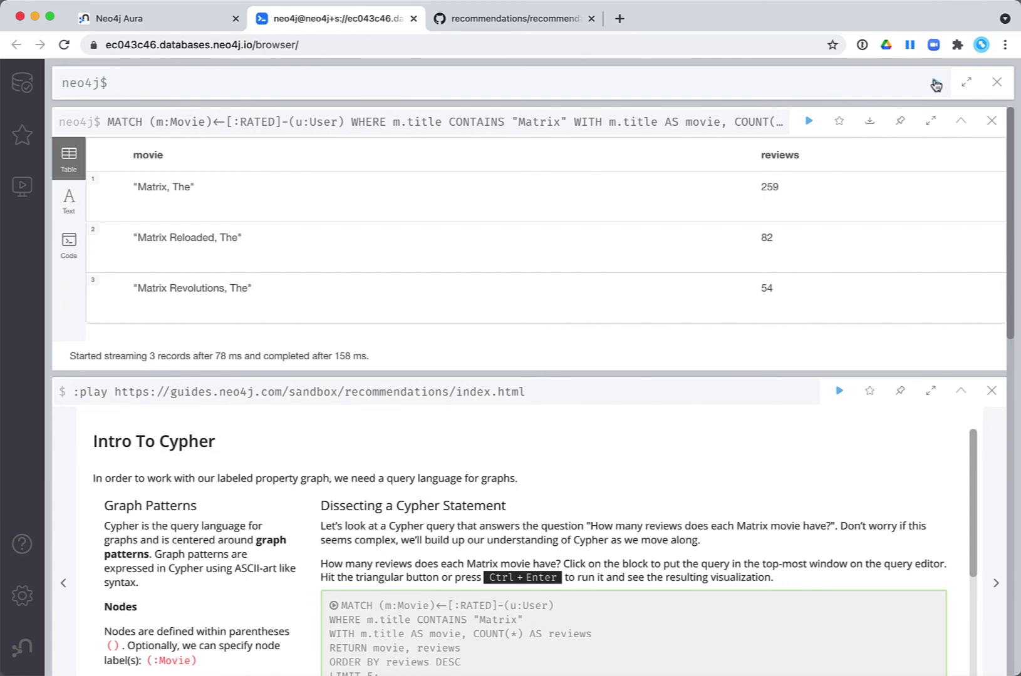
pyautogui.click(203, 25)
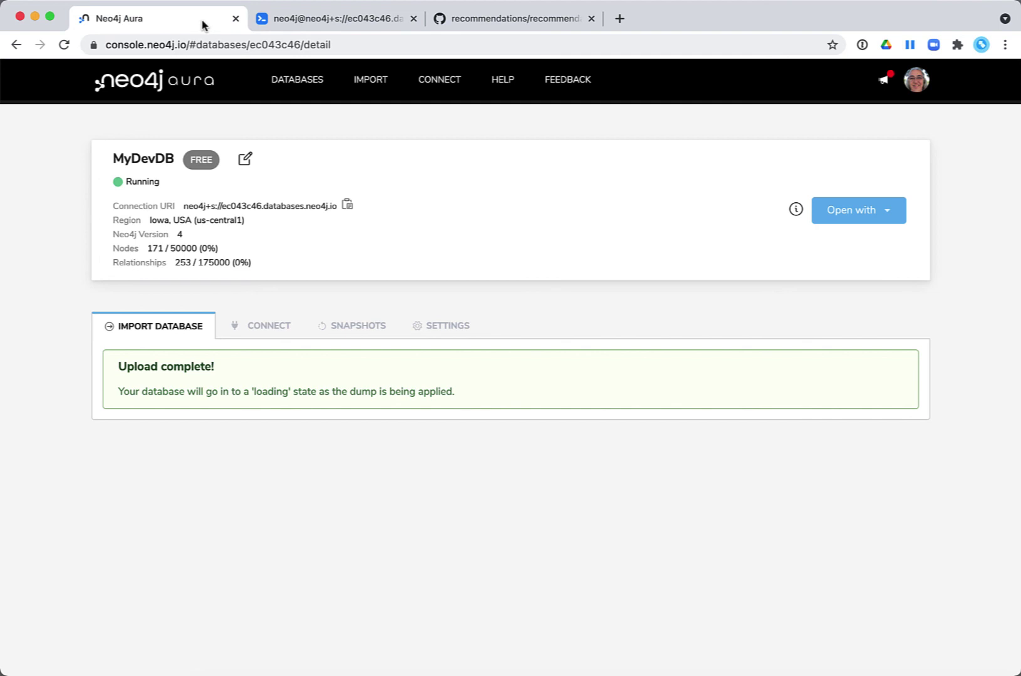